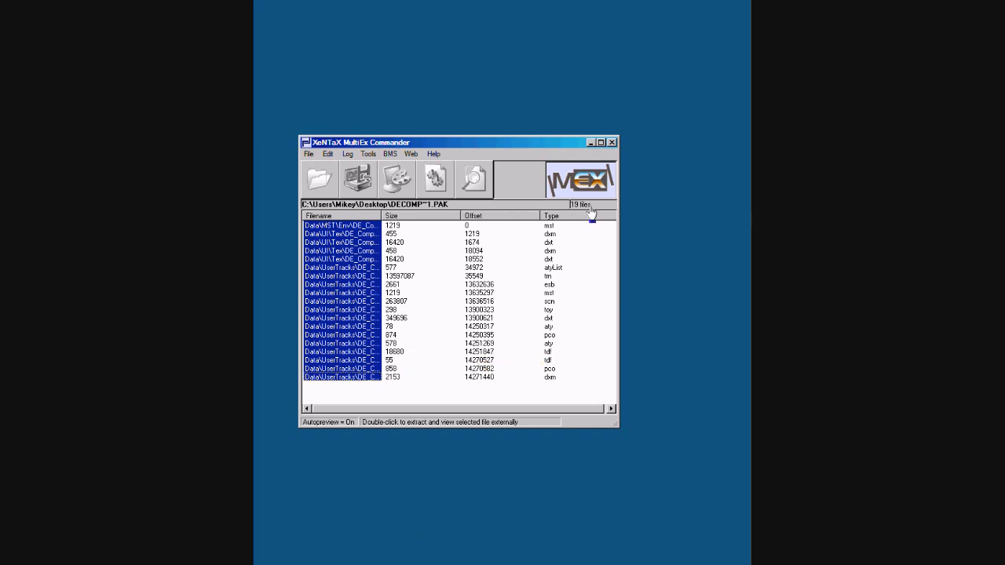
# Step: Minimize MultiEx Commander and inspect the extracted folders in Test pak\Data through the MultiEx Commander folder shortcut
pyautogui.click(592, 143)
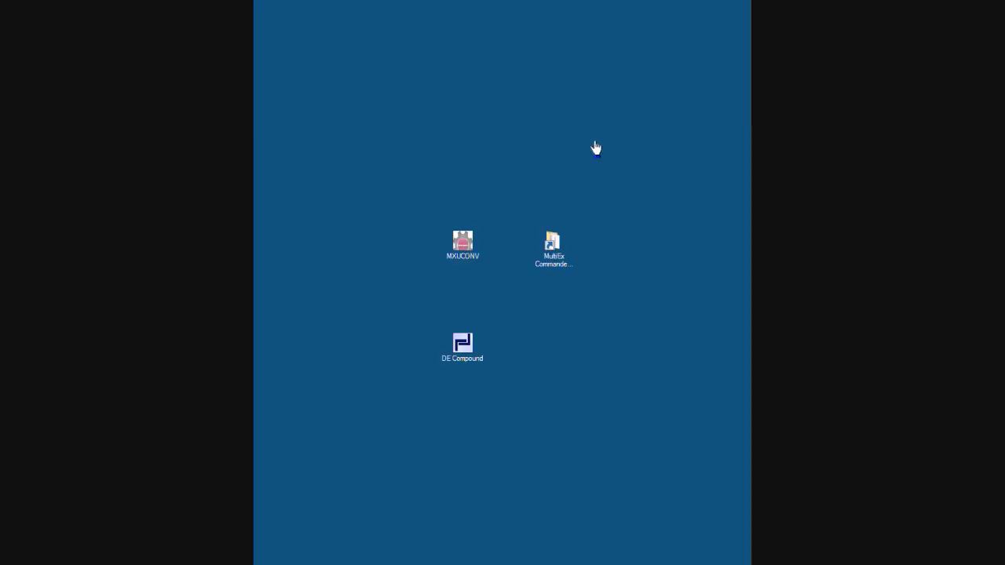
pyautogui.doubleClick(555, 255)
pyautogui.moveTo(314, 27); pyautogui.dragTo(573, 65)
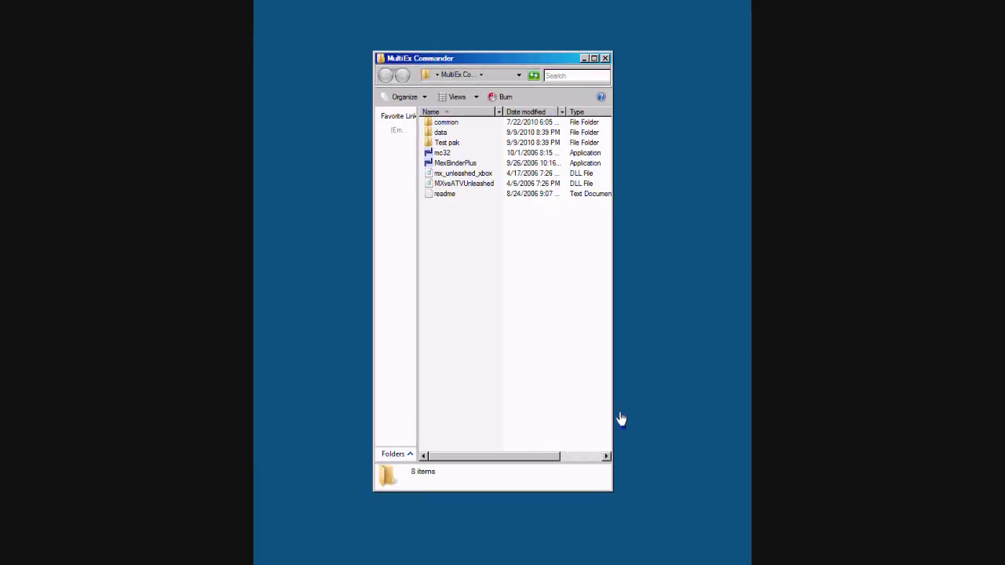
pyautogui.moveTo(620, 414); pyautogui.dragTo(752, 413)
pyautogui.moveTo(574, 61); pyautogui.dragTo(514, 77)
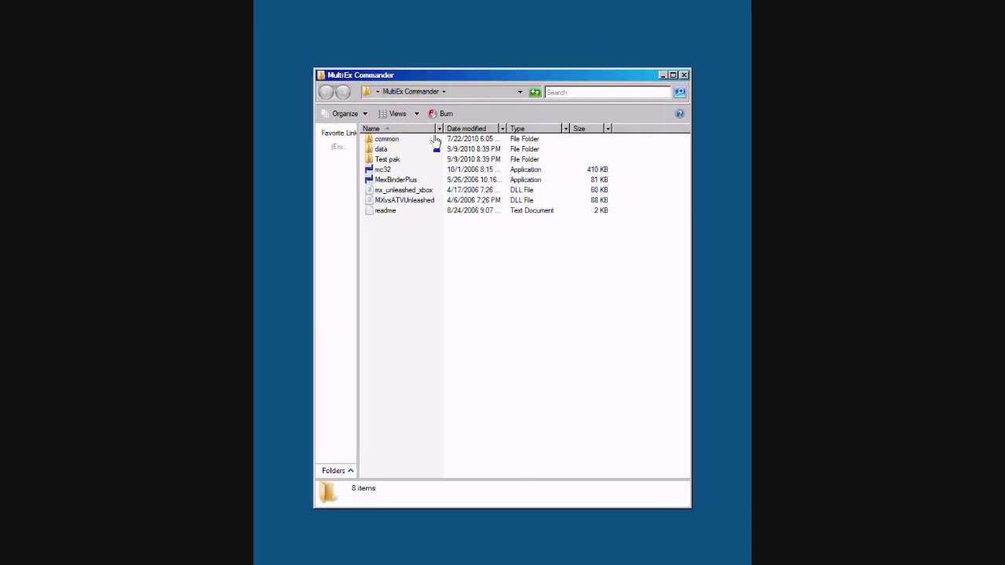
pyautogui.doubleClick(378, 160)
pyautogui.doubleClick(378, 139)
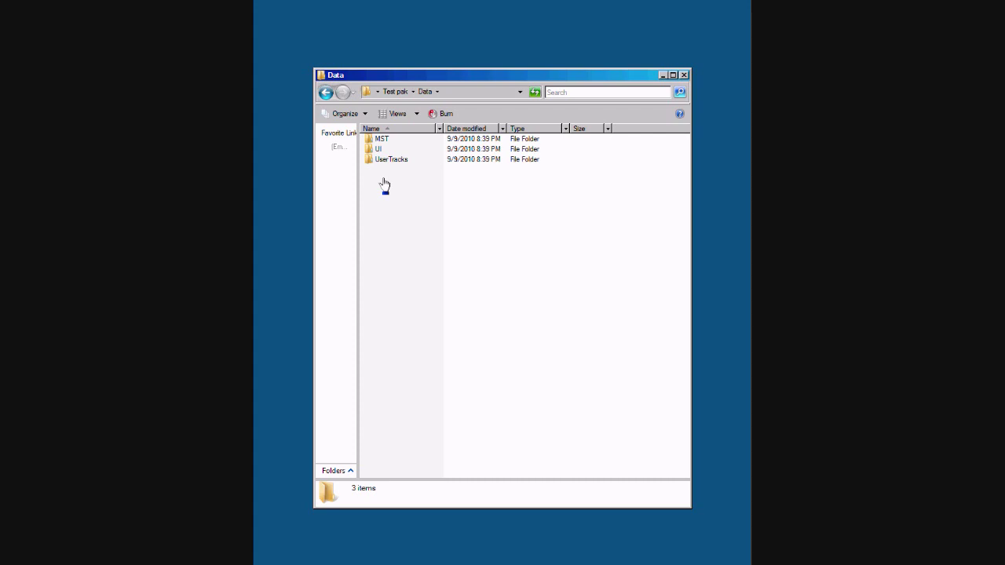
pyautogui.click(664, 75)
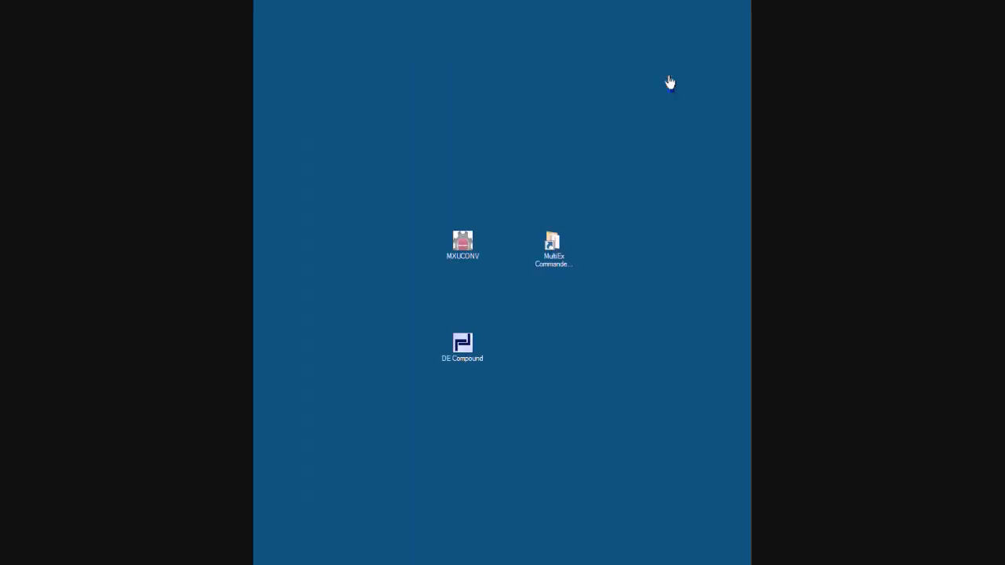
# Step: Launch MXUCONV, start processing an MST file, and browse to C:\Program Files\MultiEx Commander
pyautogui.doubleClick(474, 250)
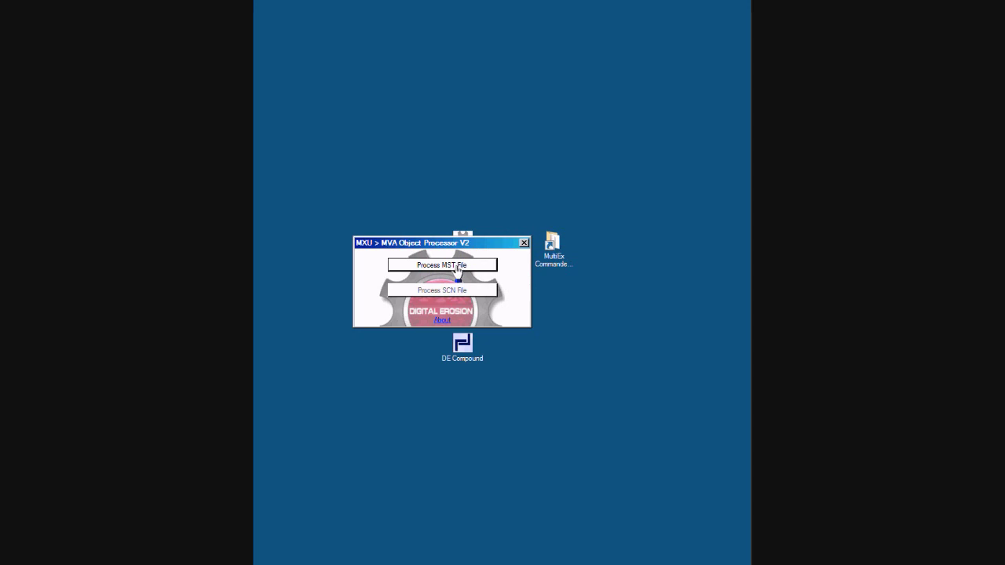
pyautogui.click(459, 267)
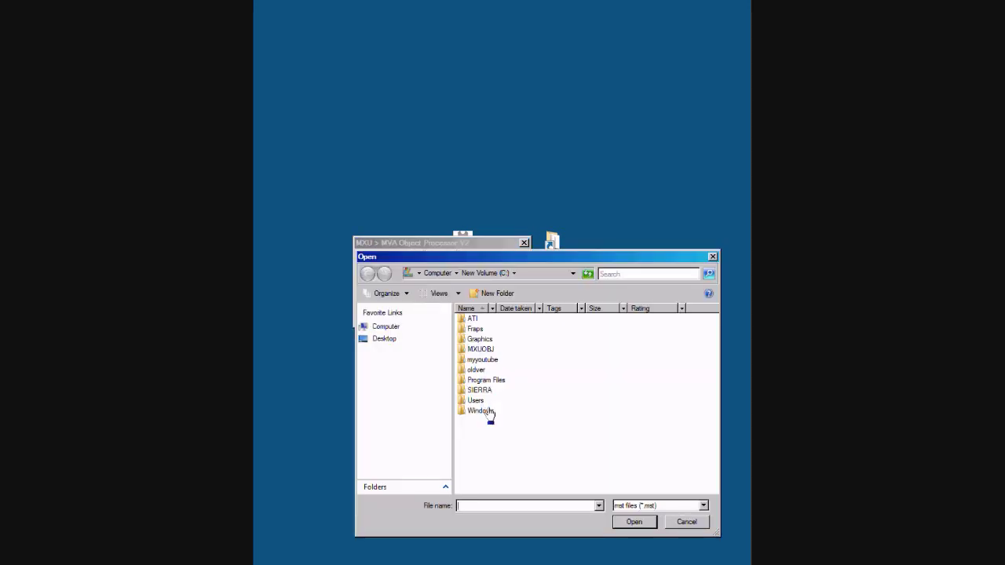
pyautogui.doubleClick(471, 381)
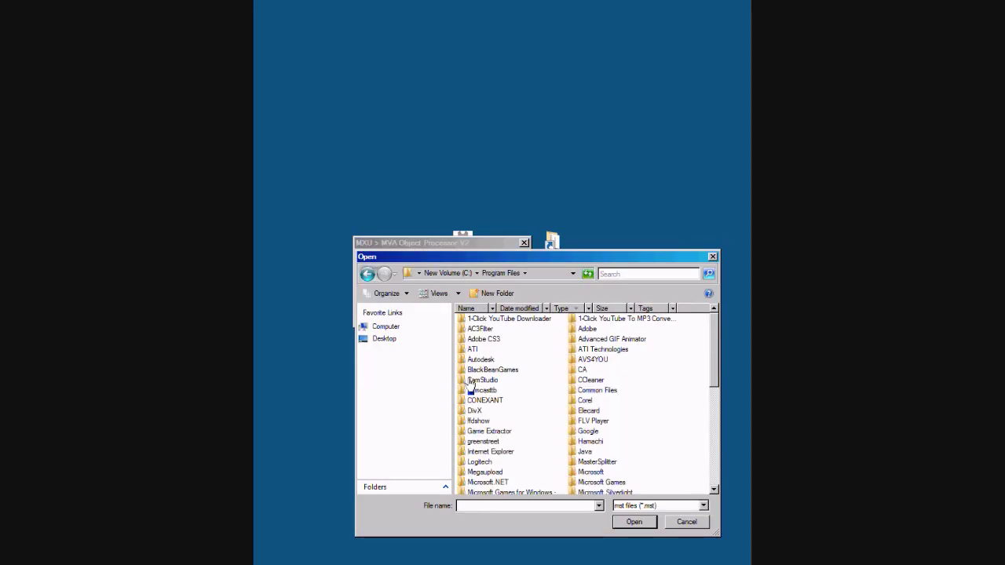
pyautogui.moveTo(718, 378); pyautogui.dragTo(722, 417)
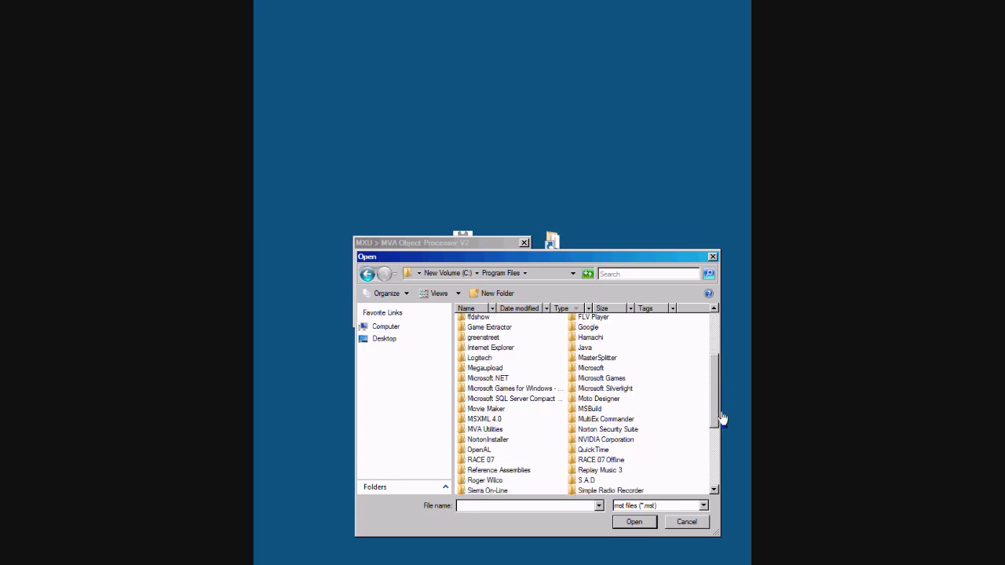
pyautogui.click(572, 419)
pyautogui.doubleClick(579, 419)
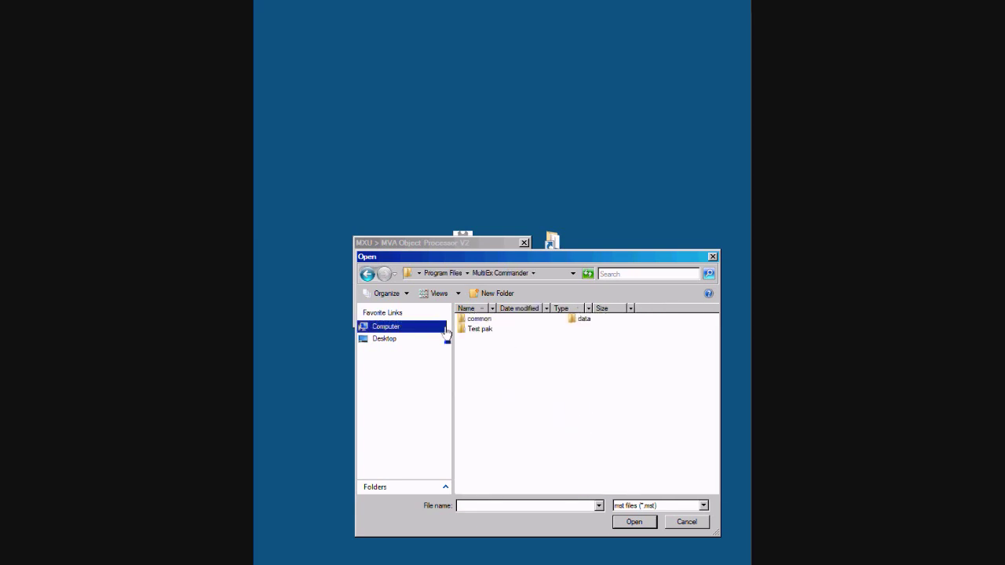
# Step: Process the track's MST file found under Test pak\Data\MST and dismiss the completion message
pyautogui.click(472, 331)
pyautogui.doubleClick(471, 331)
pyautogui.click(471, 320)
pyautogui.doubleClick(472, 320)
pyautogui.click(472, 319)
pyautogui.doubleClick(472, 320)
pyautogui.click(472, 320)
pyautogui.doubleClick(471, 319)
pyautogui.doubleClick(488, 340)
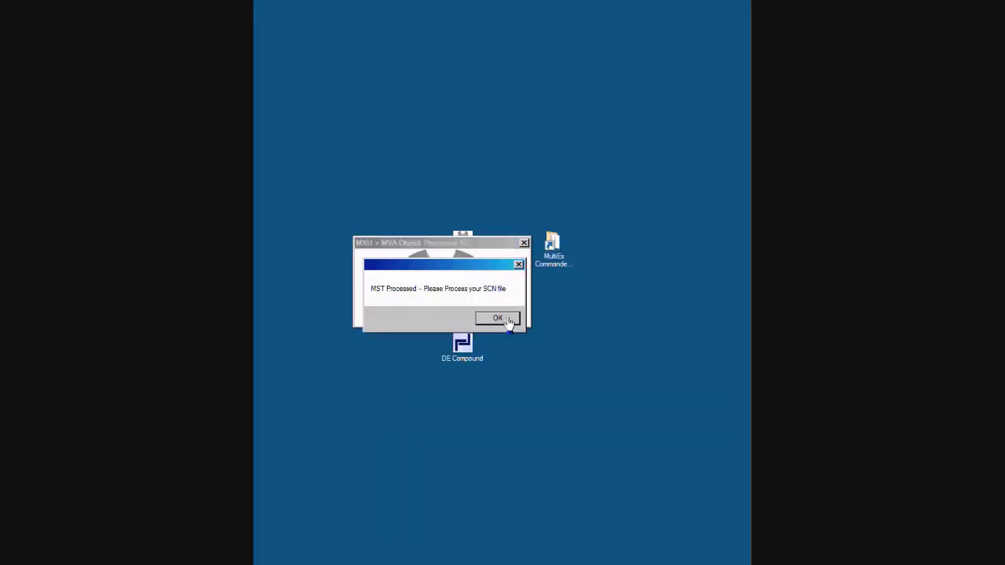
pyautogui.click(497, 319)
# Step: Process the track's SCN file in the object processor
pyautogui.click(433, 291)
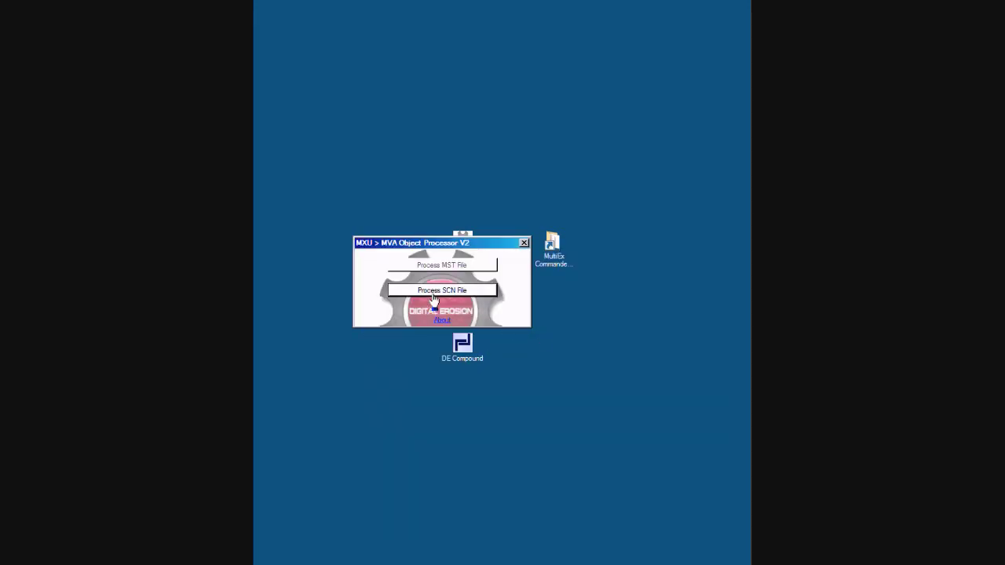
pyautogui.doubleClick(471, 321)
pyautogui.doubleClick(471, 322)
pyautogui.click(476, 321)
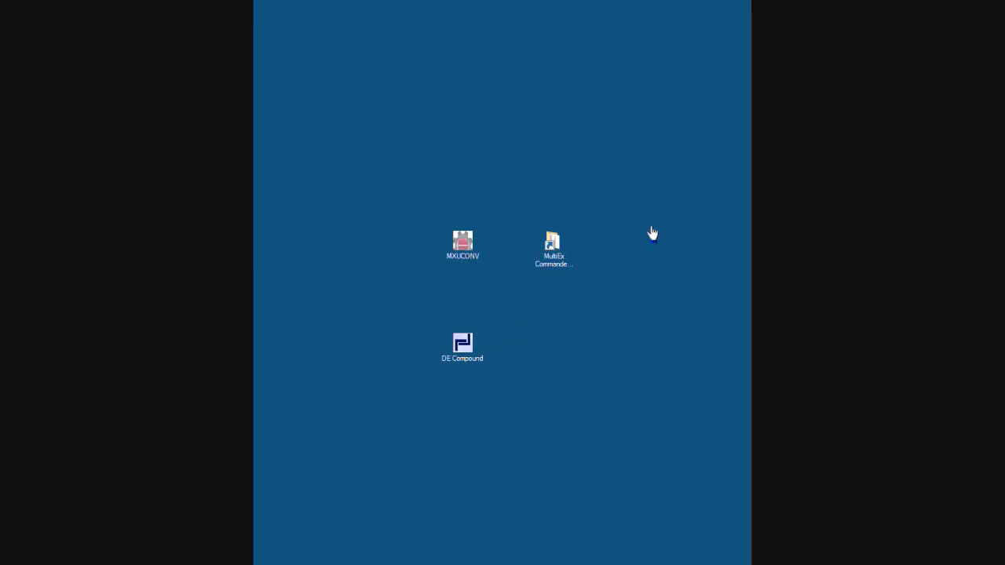
# Step: Open Test pak\Data through the MultiEx Commander folder shortcut and widen the folder window to show all columns
pyautogui.doubleClick(554, 245)
pyautogui.moveTo(283, 25); pyautogui.dragTo(566, 91)
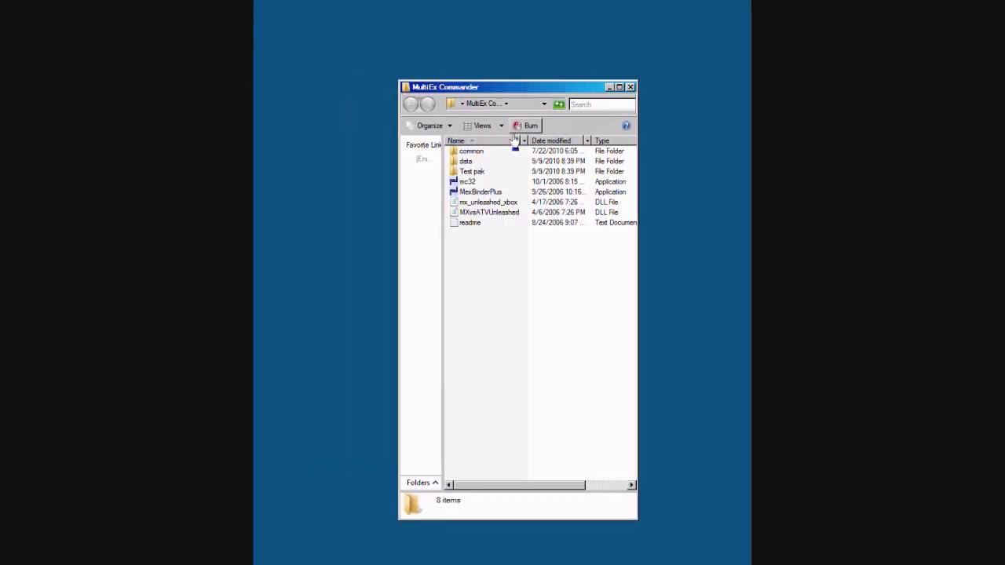
pyautogui.doubleClick(466, 173)
pyautogui.doubleClick(464, 153)
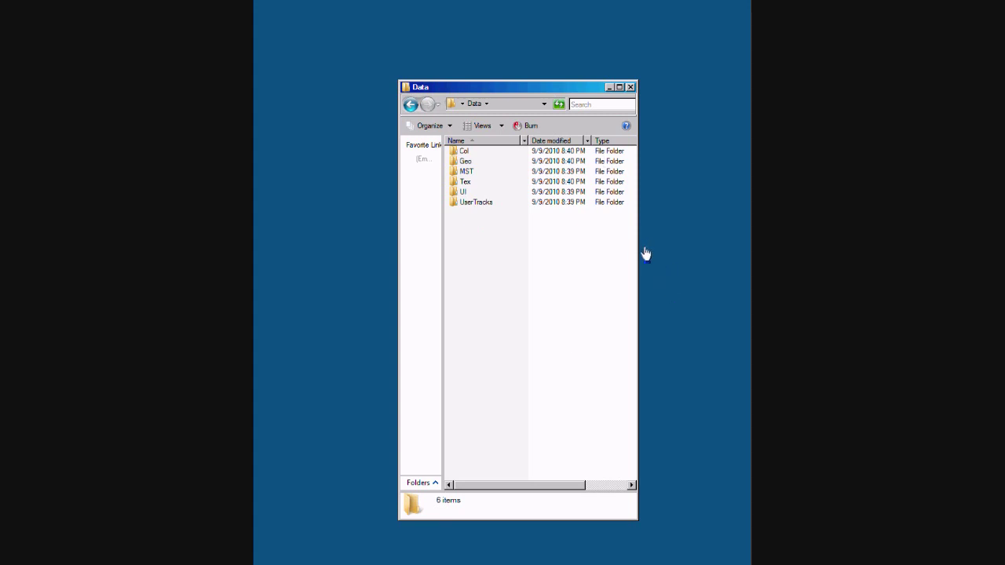
pyautogui.moveTo(638, 254); pyautogui.dragTo(750, 254)
pyautogui.moveTo(608, 87); pyautogui.dragTo(505, 66)
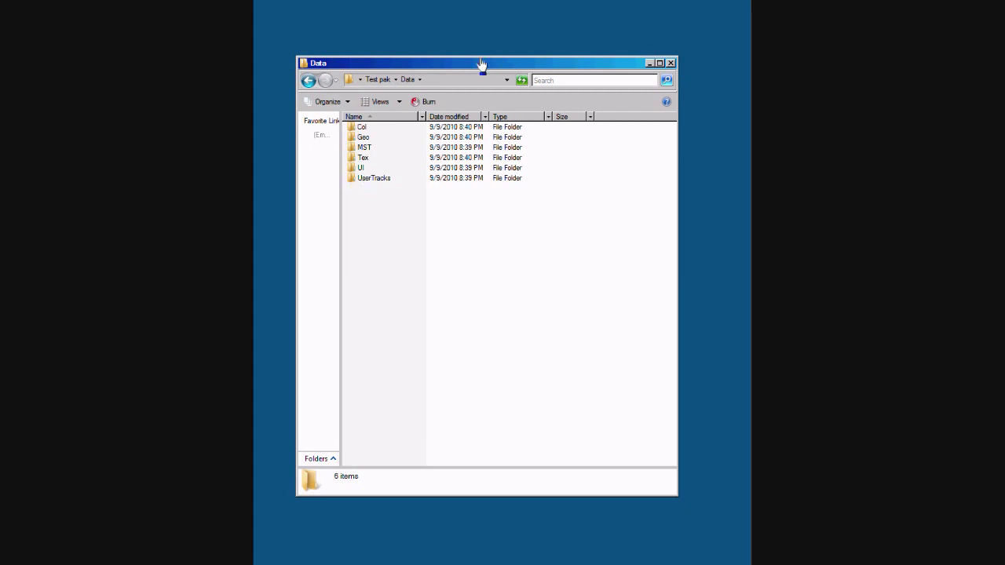
# Step: Copy the DE Compound PAK file from the desktop into the Test pak\Data folder
pyautogui.moveTo(487, 65); pyautogui.dragTo(527, 402)
pyautogui.click(471, 351)
pyautogui.rightClick(468, 346)
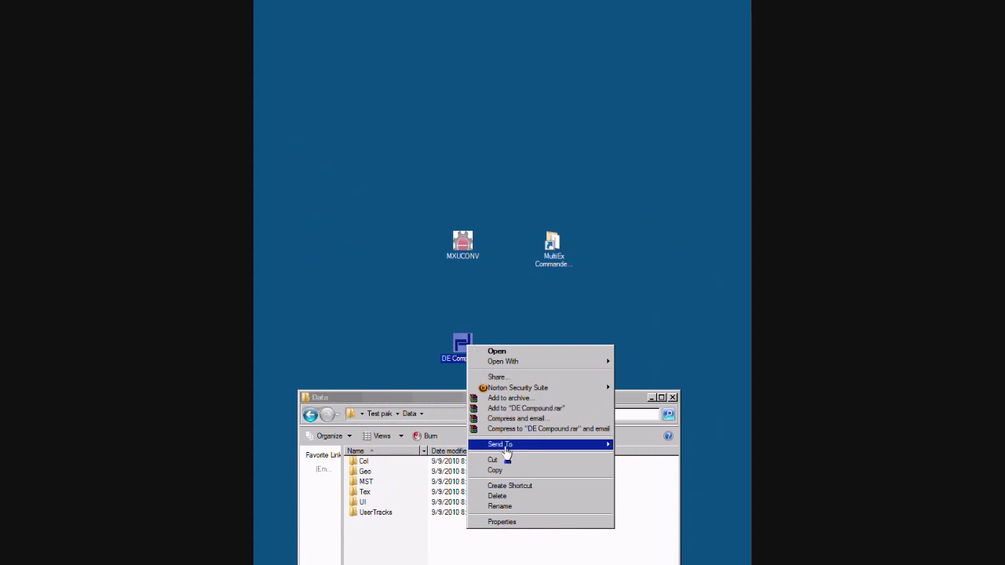
pyautogui.click(508, 471)
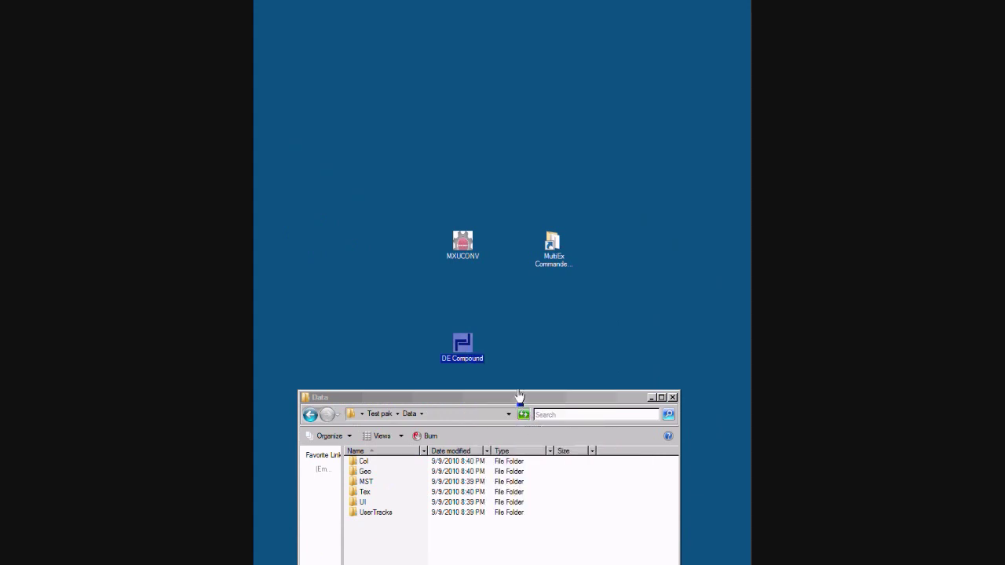
pyautogui.moveTo(519, 395); pyautogui.dragTo(518, 72)
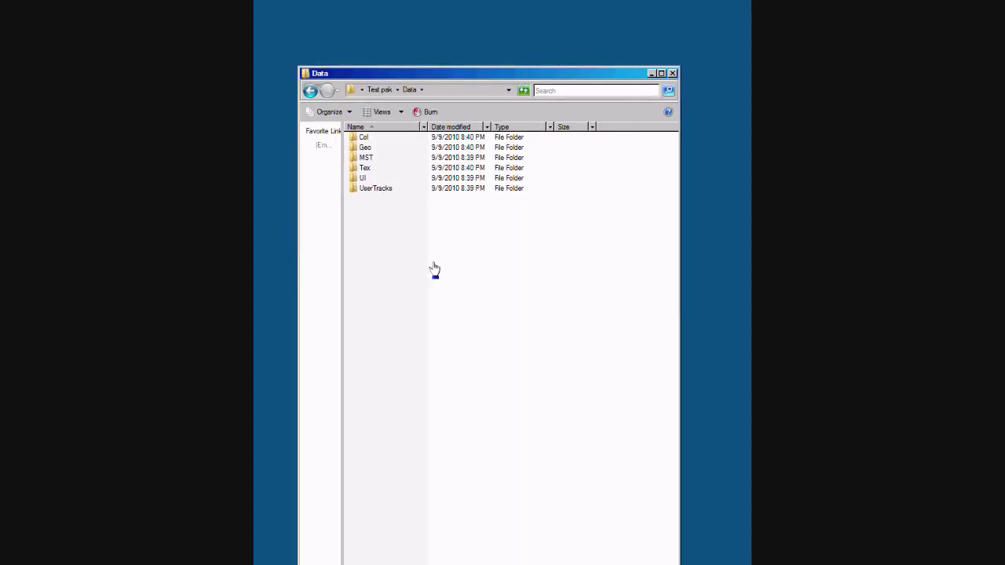
pyautogui.rightClick(405, 302)
pyautogui.click(422, 371)
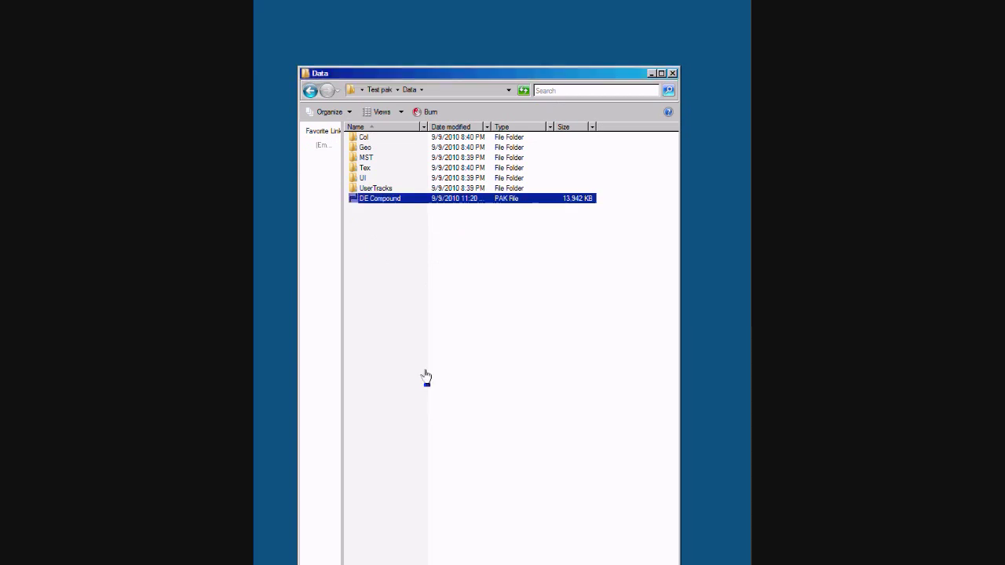
pyautogui.click(456, 342)
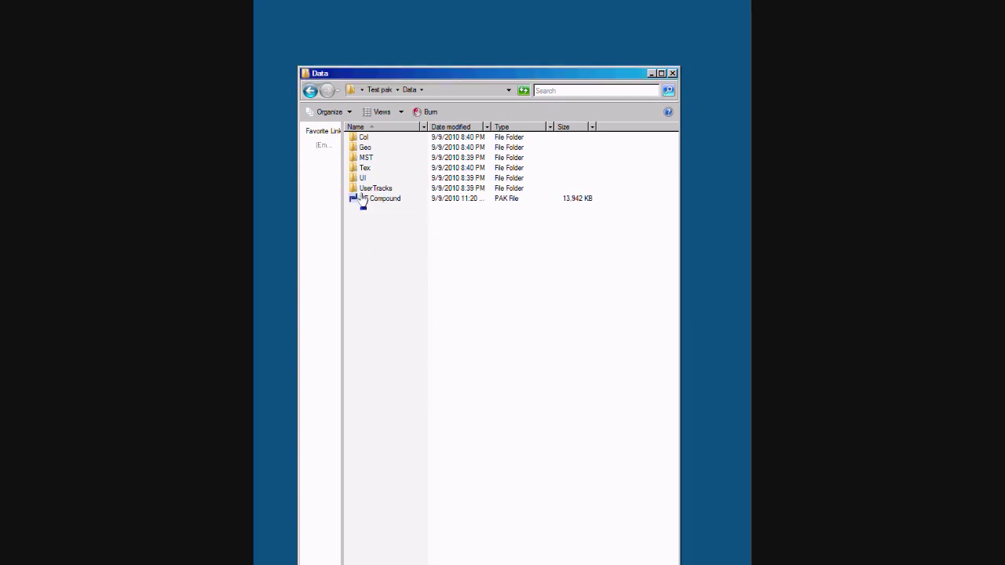
# Step: Open the DE_Compound TOY file in UserTracks\DE_Compound, review its physics collection entries, and close it
pyautogui.moveTo(482, 74); pyautogui.dragTo(482, 14)
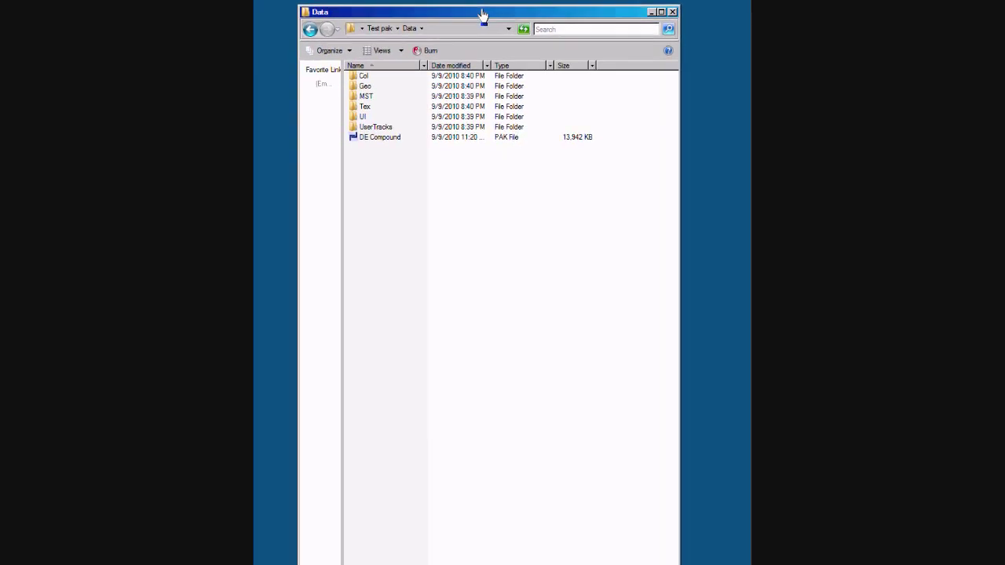
pyautogui.doubleClick(362, 127)
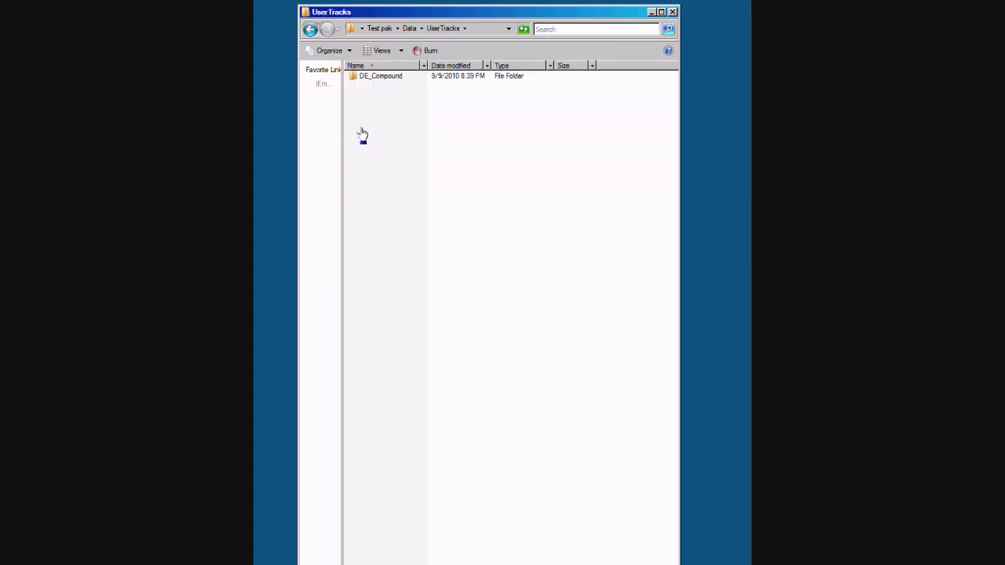
pyautogui.doubleClick(363, 78)
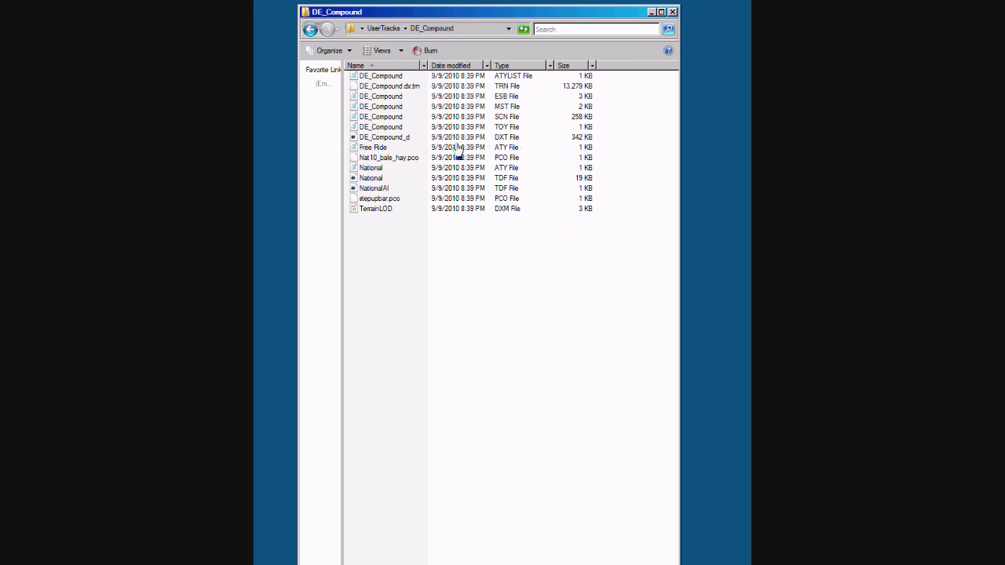
pyautogui.doubleClick(361, 129)
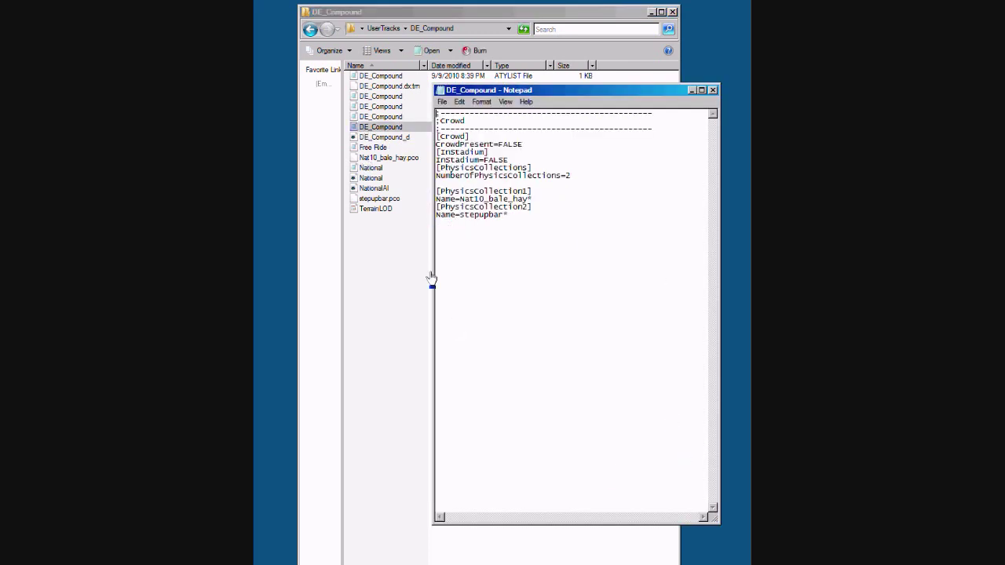
pyautogui.click(713, 90)
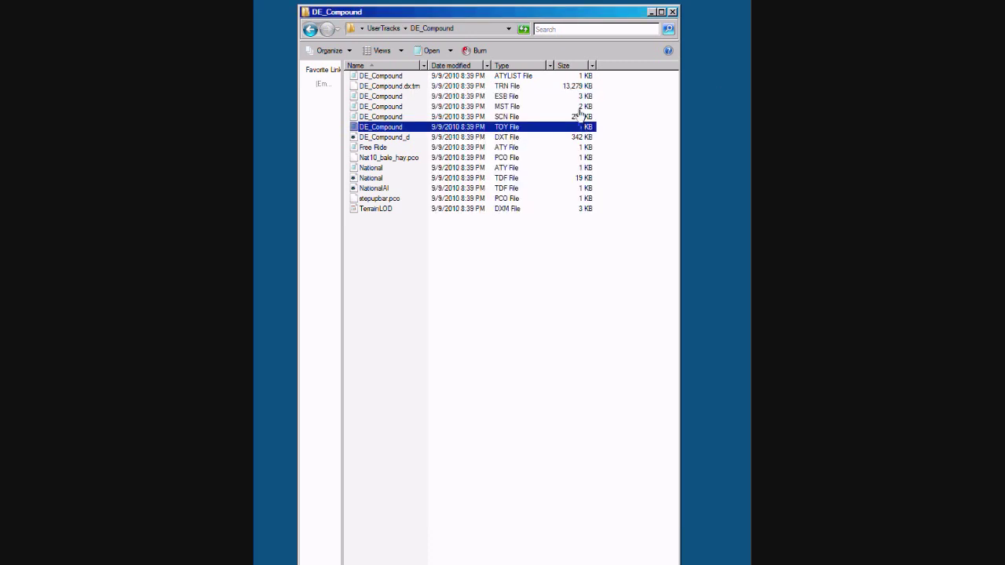
# Step: Open the National ATY file, examine the SLTName entry of its EndGate section, and close it
pyautogui.doubleClick(363, 169)
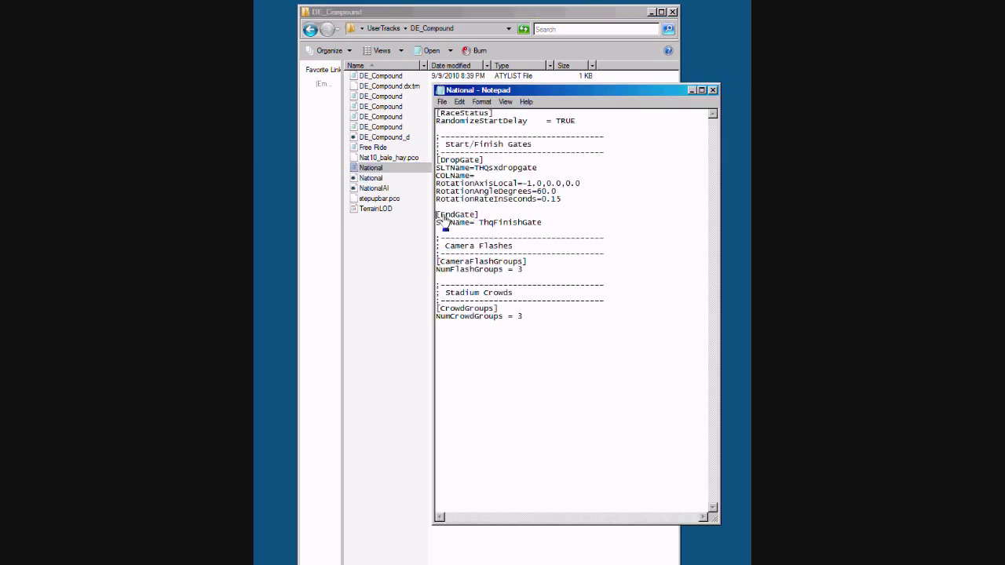
pyautogui.moveTo(443, 220); pyautogui.dragTo(563, 234)
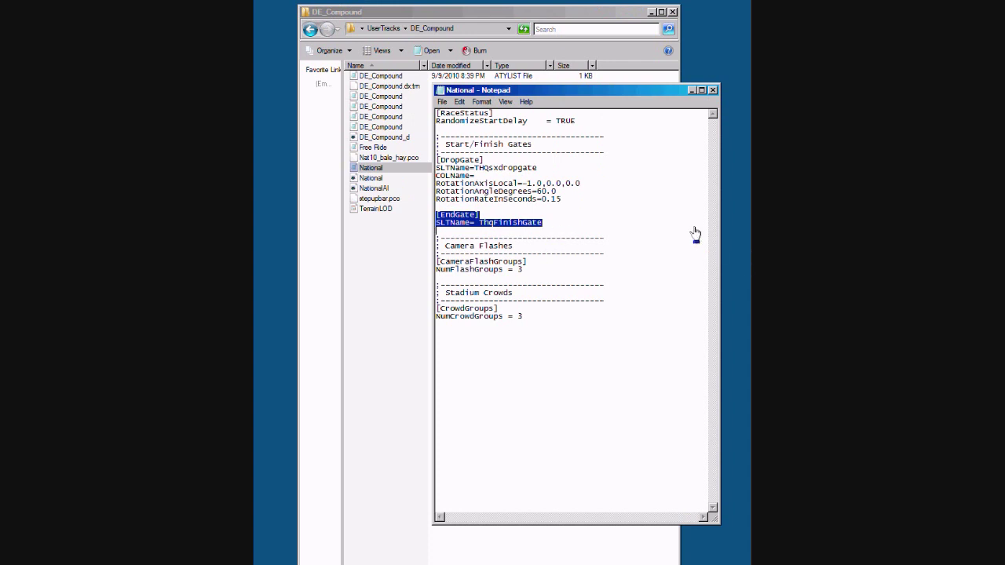
pyautogui.press('Right')
pyautogui.hotkey('ctrl', 'shift', 'Left')
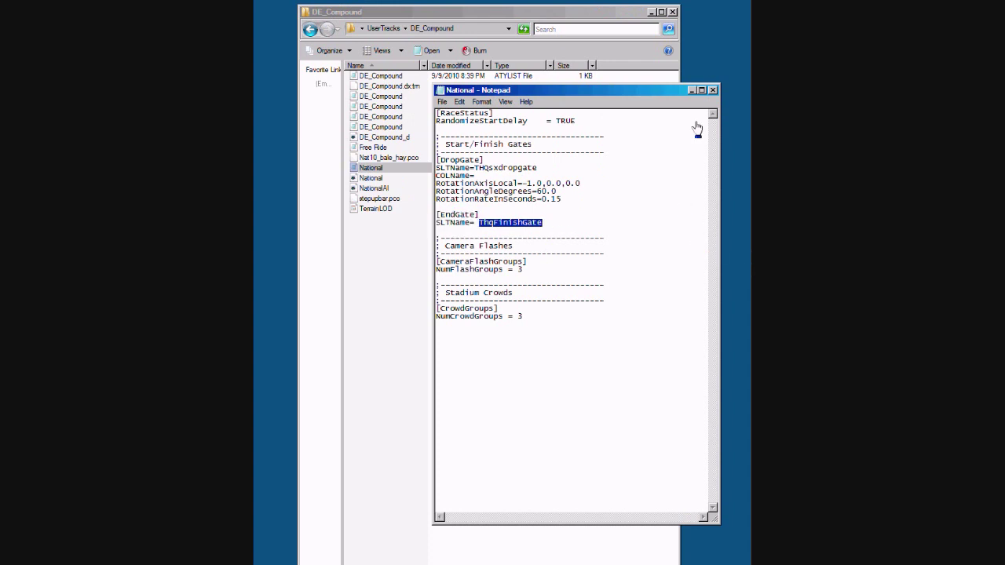
pyautogui.hotkey('alt', 'F4')
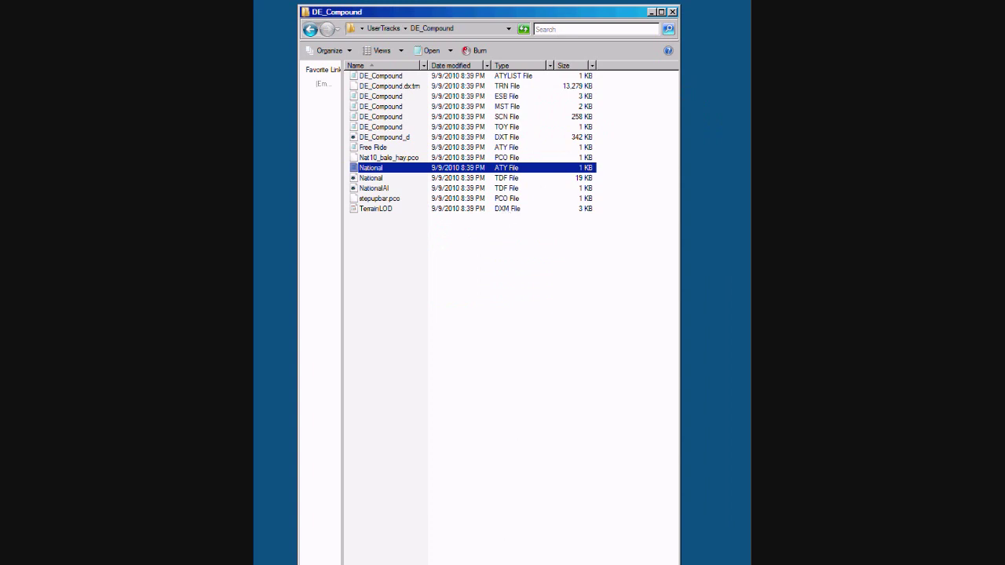
pyautogui.click(503, 549)
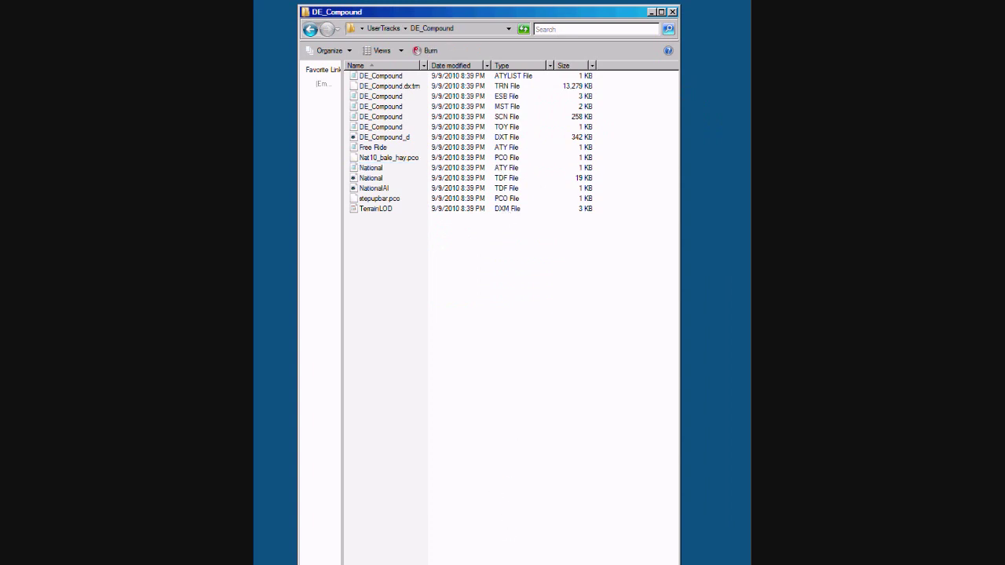
# Step: Return to MultiEx Commander, open the PAK archive in MultiEx Editor, and select Test pak as the source folder
pyautogui.hotkey('alt', 'F4')
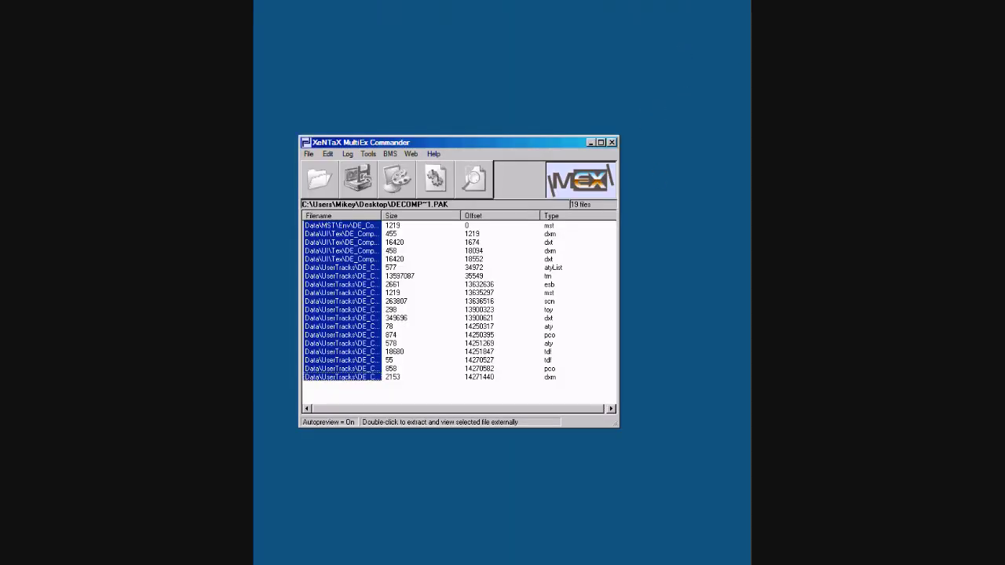
pyautogui.click(359, 179)
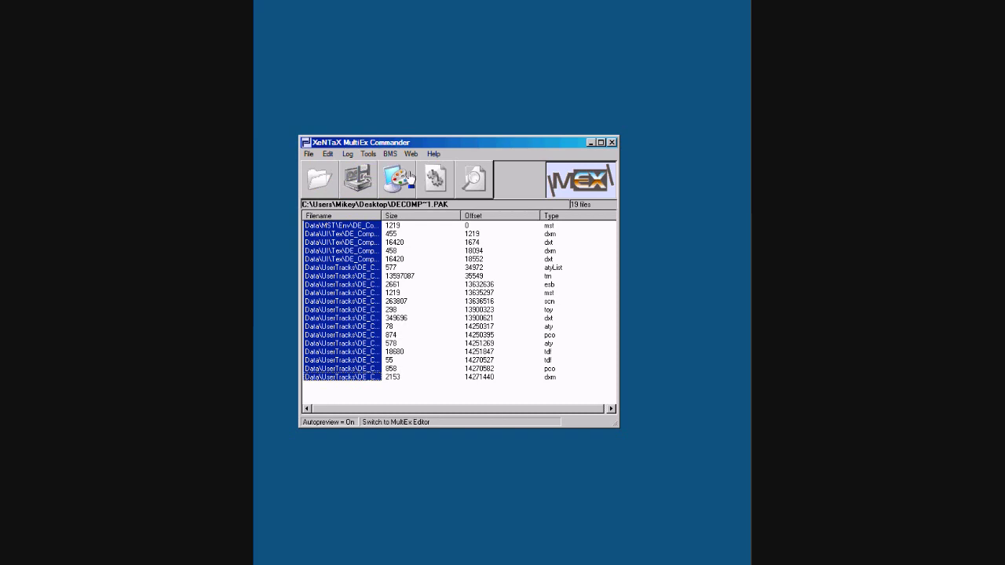
pyautogui.click(395, 178)
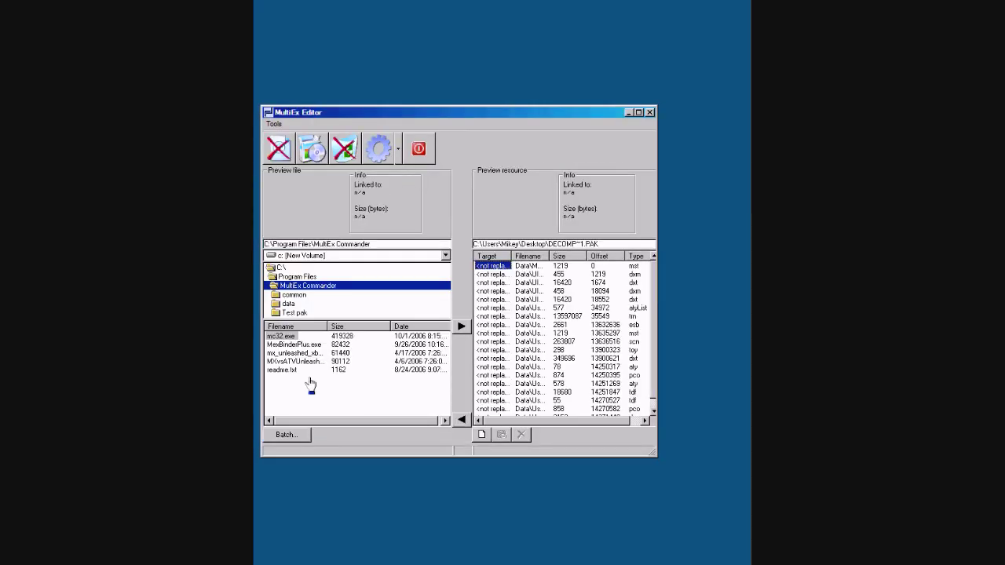
pyautogui.doubleClick(288, 314)
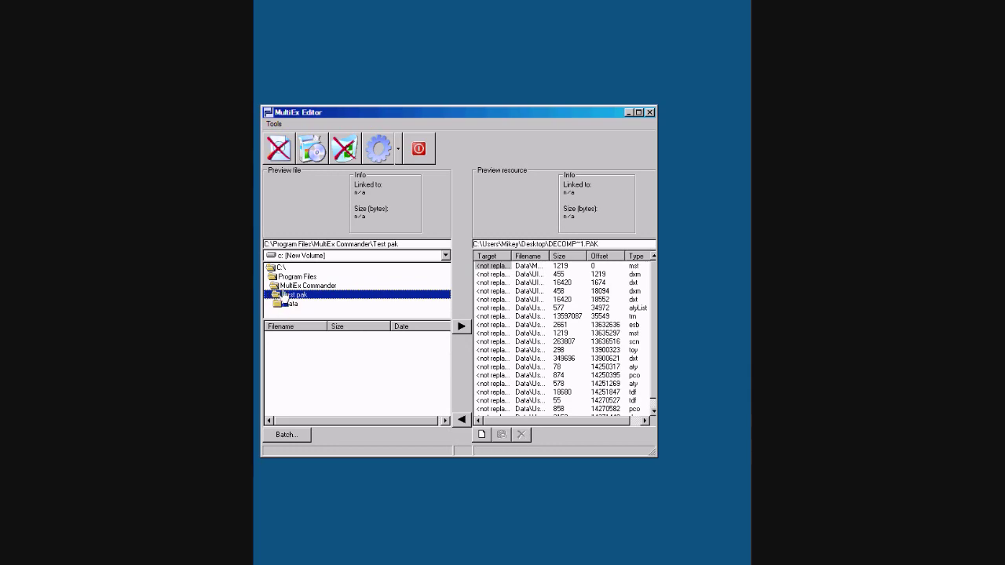
# Step: Batch-match the files in the Test pak folder to the archive's resources and import the replacements into the PAK
pyautogui.click(299, 438)
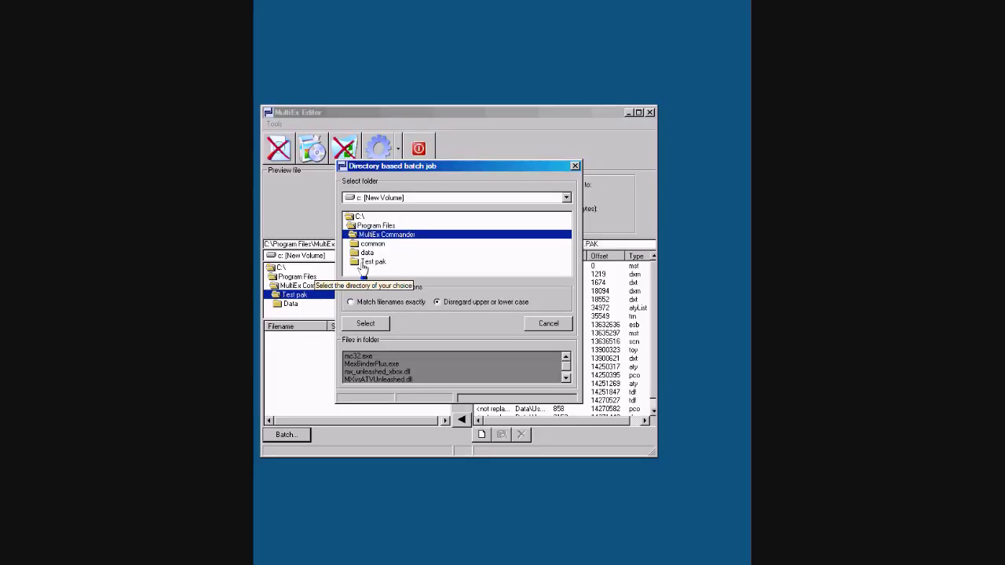
pyautogui.doubleClick(362, 264)
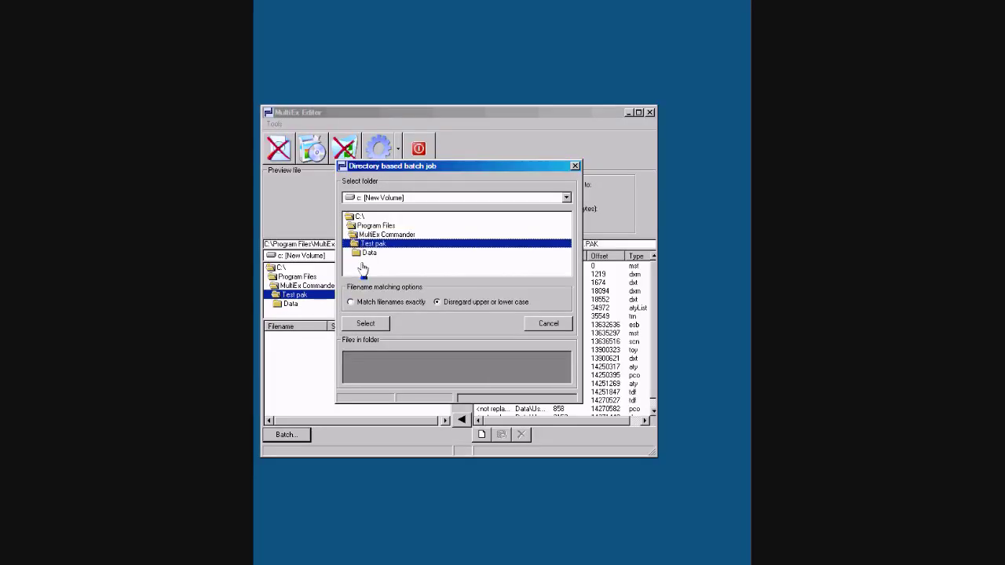
pyautogui.click(374, 325)
pyautogui.click(512, 319)
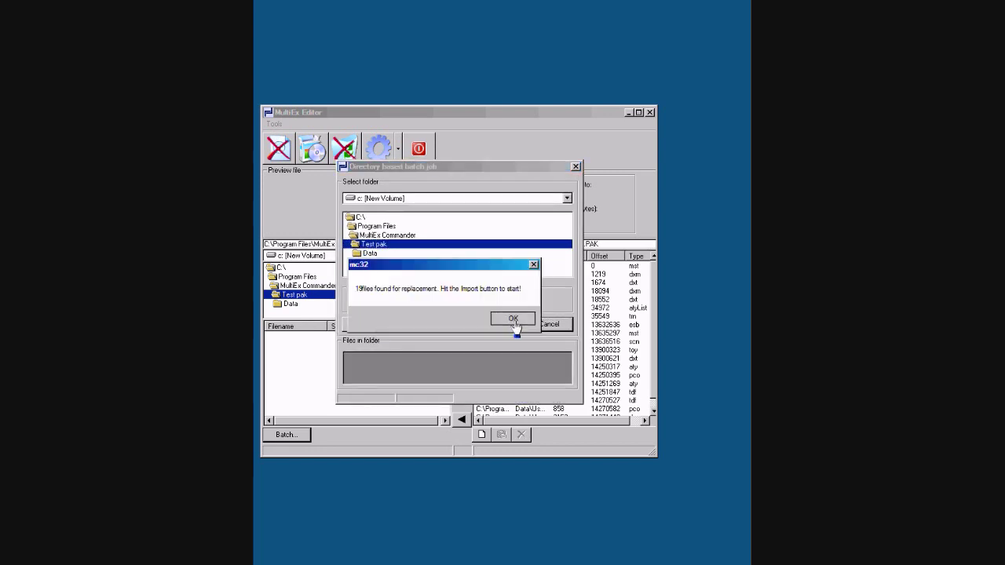
pyautogui.click(317, 151)
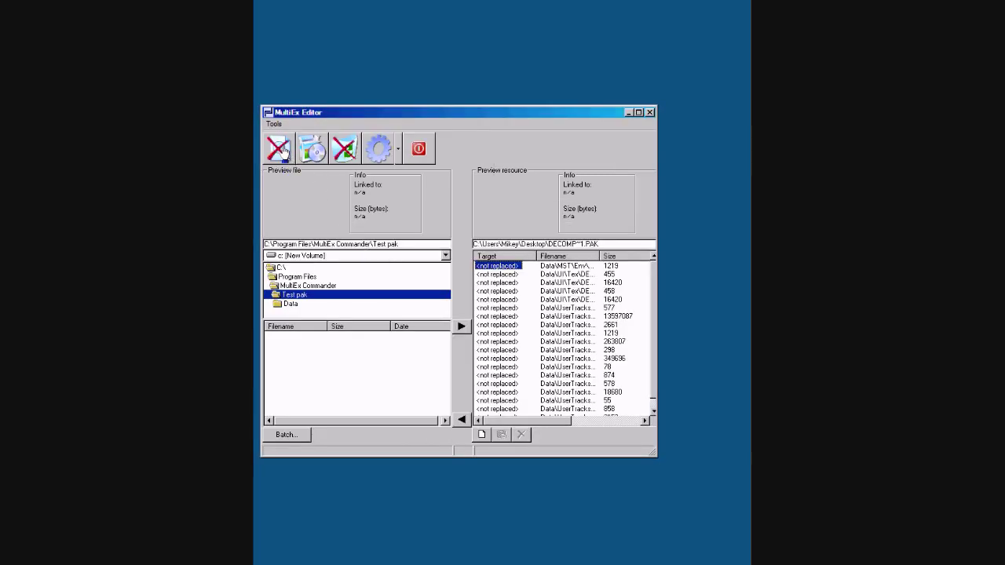
# Step: Start creating a new archive and set its output file to the existing DE Compound PAK in MultiEx Commander\Test pak\Data
pyautogui.click(398, 148)
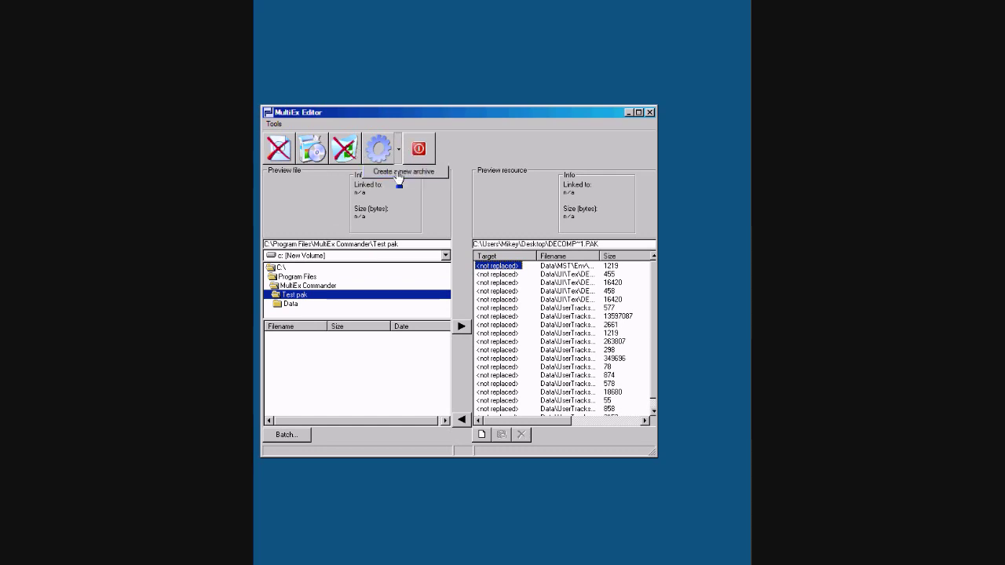
pyautogui.click(397, 174)
pyautogui.click(373, 280)
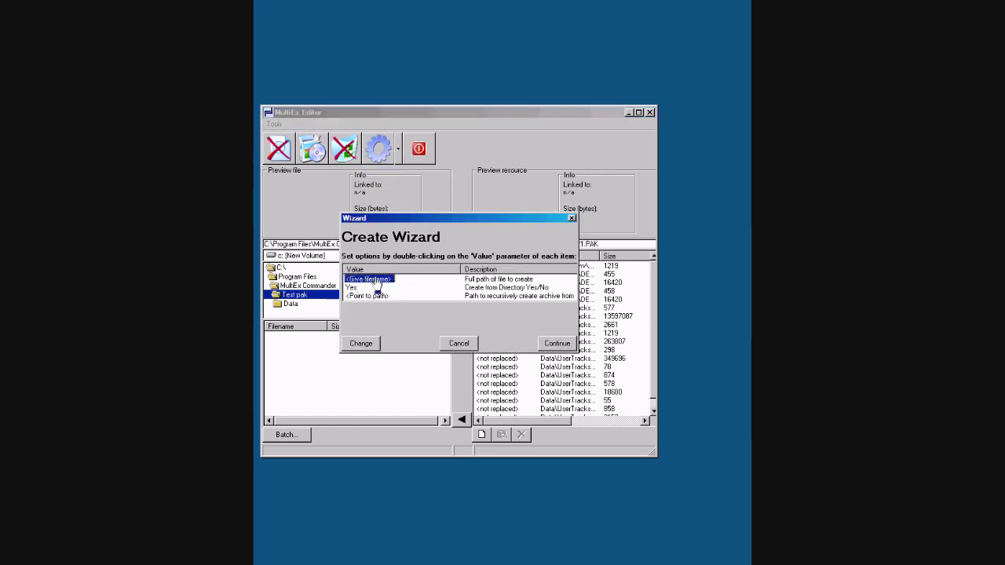
pyautogui.click(370, 345)
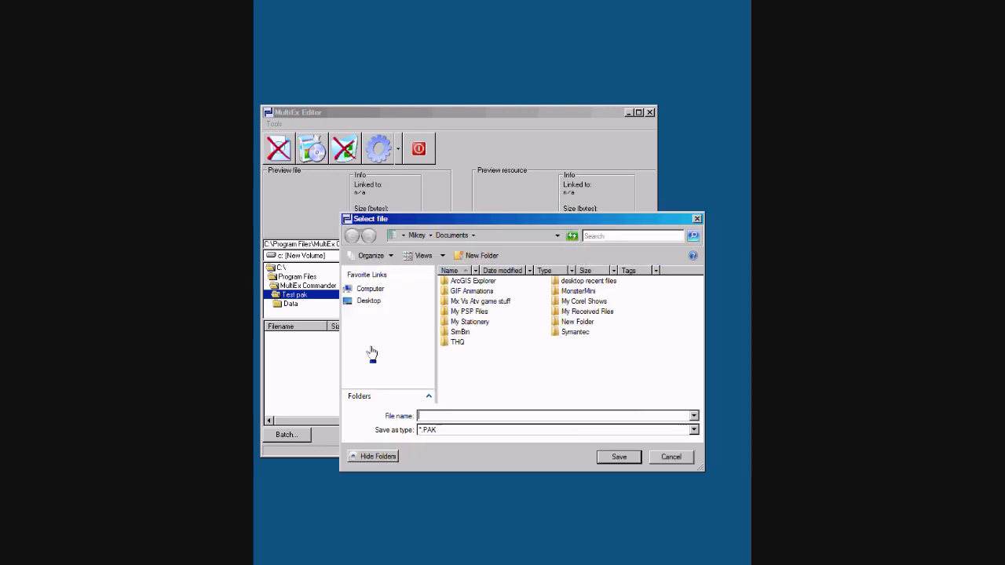
pyautogui.click(397, 305)
pyautogui.click(392, 290)
pyautogui.click(368, 289)
pyautogui.click(462, 313)
pyautogui.doubleClick(462, 313)
pyautogui.doubleClick(463, 343)
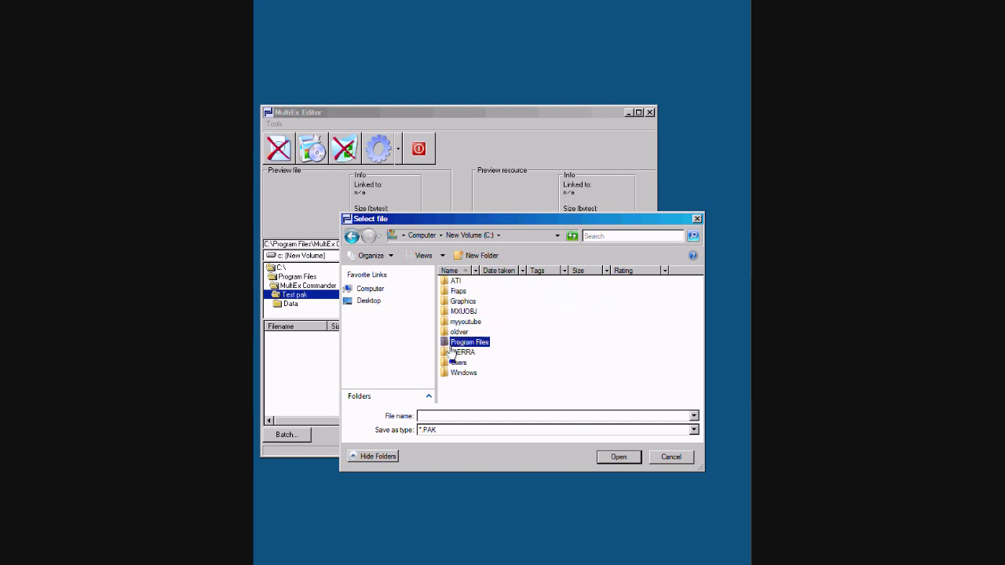
pyautogui.scroll(-4, 448, 347)
pyautogui.scroll(-2, 450, 351)
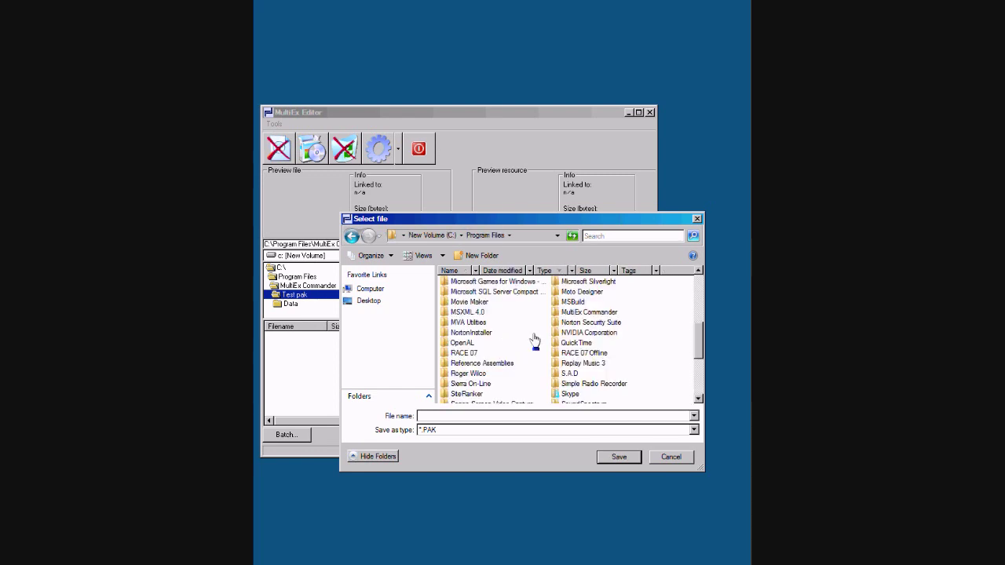
pyautogui.doubleClick(566, 313)
pyautogui.click(454, 296)
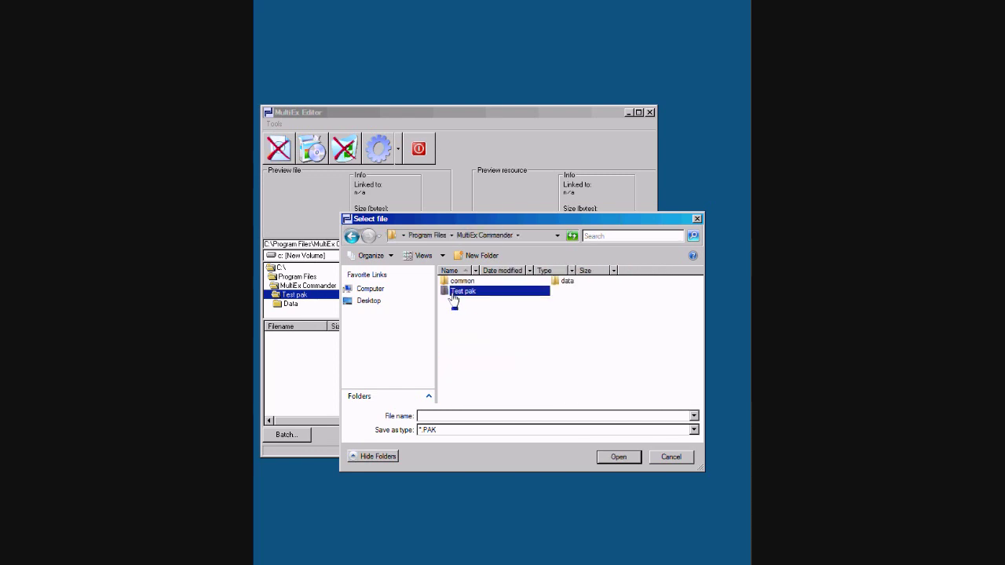
pyautogui.doubleClick(454, 297)
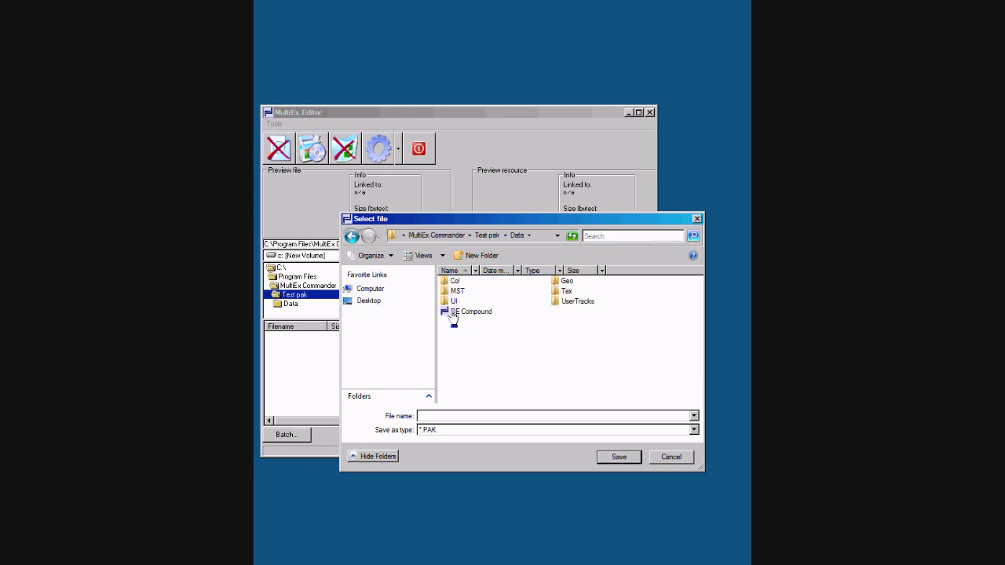
pyautogui.doubleClick(453, 313)
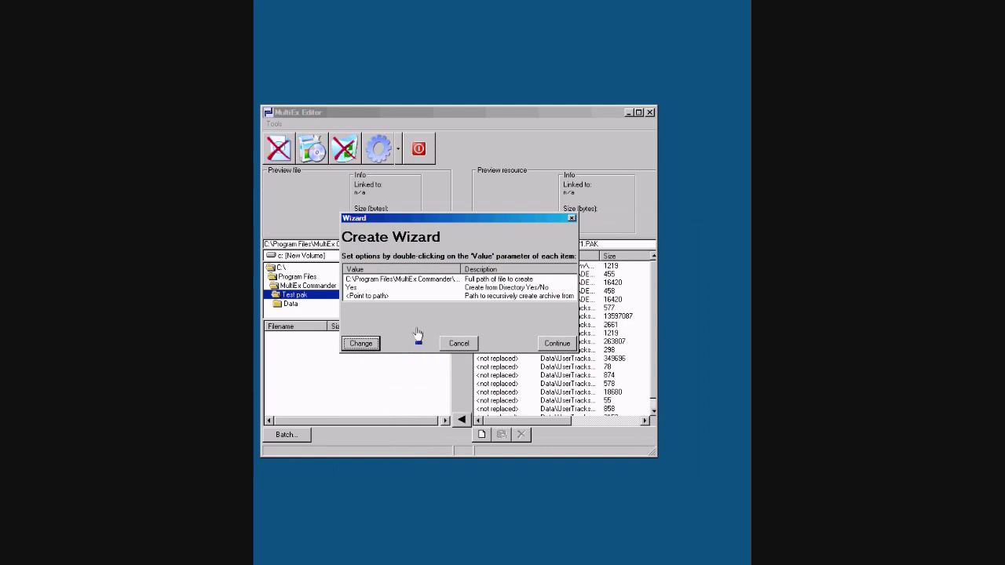
# Step: Set the archive's source path through DE Compound in Test pak\Data, build the archive, and close MultiEx Editor and MultiEx Commander
pyautogui.click(386, 296)
pyautogui.click(372, 345)
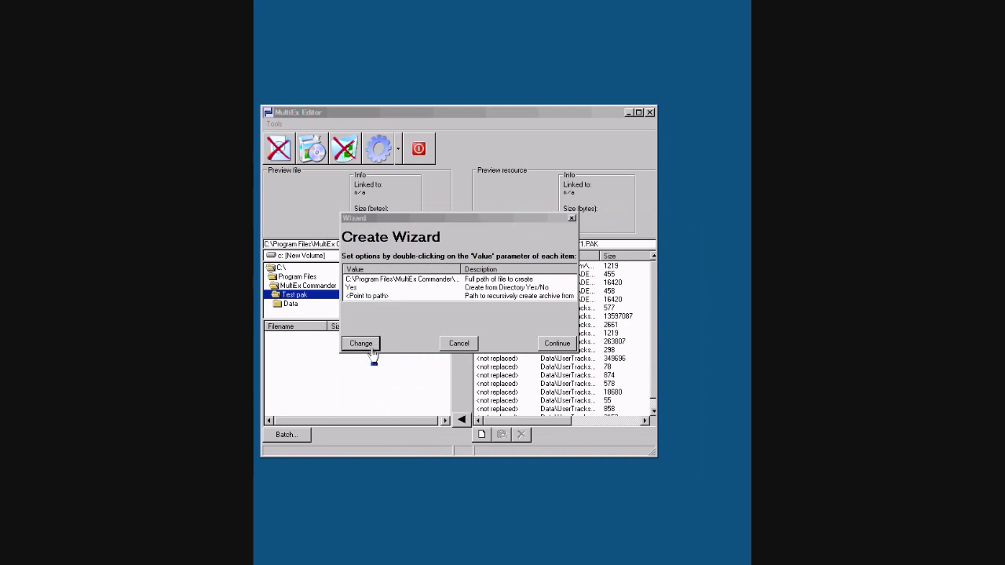
pyautogui.click(464, 312)
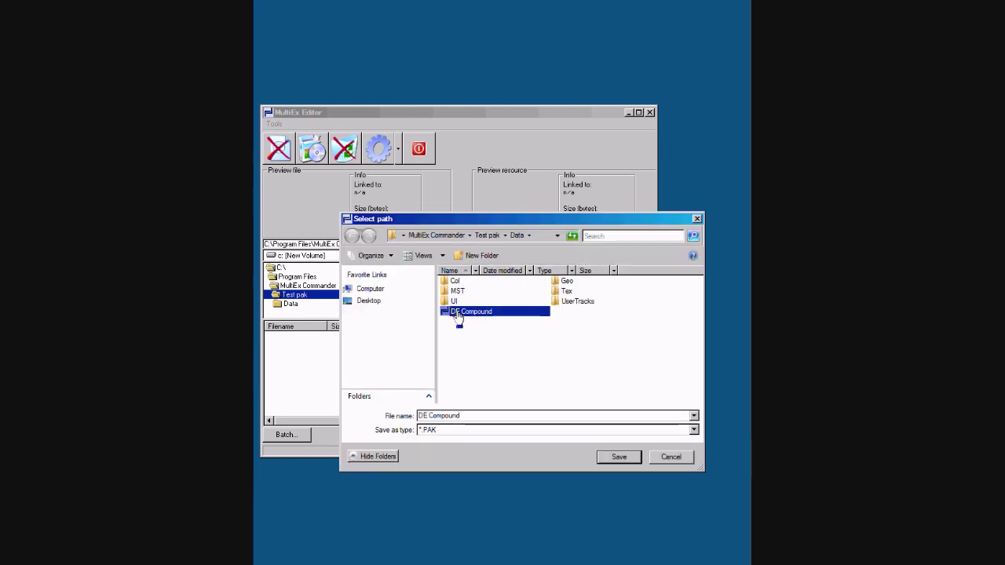
pyautogui.click(621, 459)
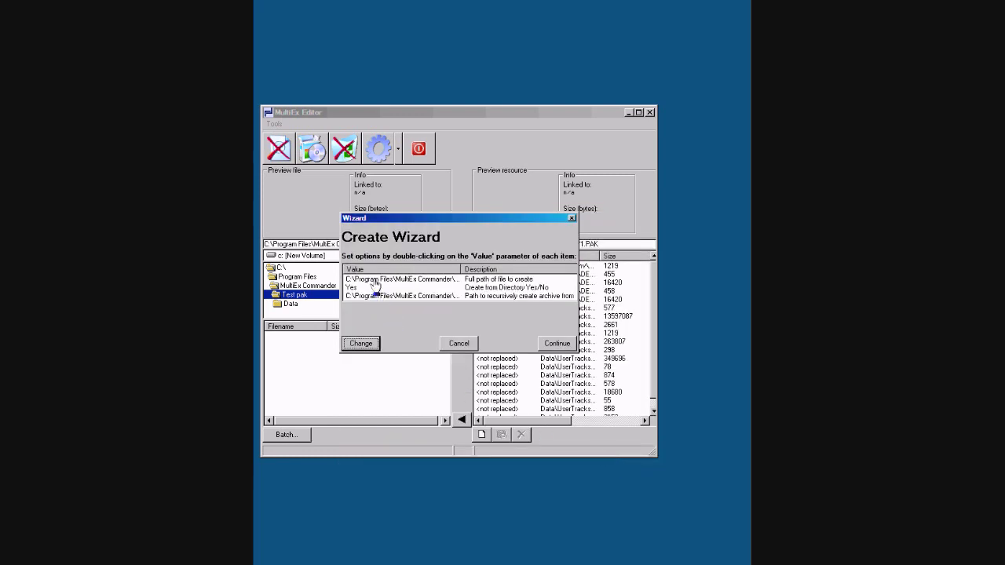
pyautogui.click(573, 344)
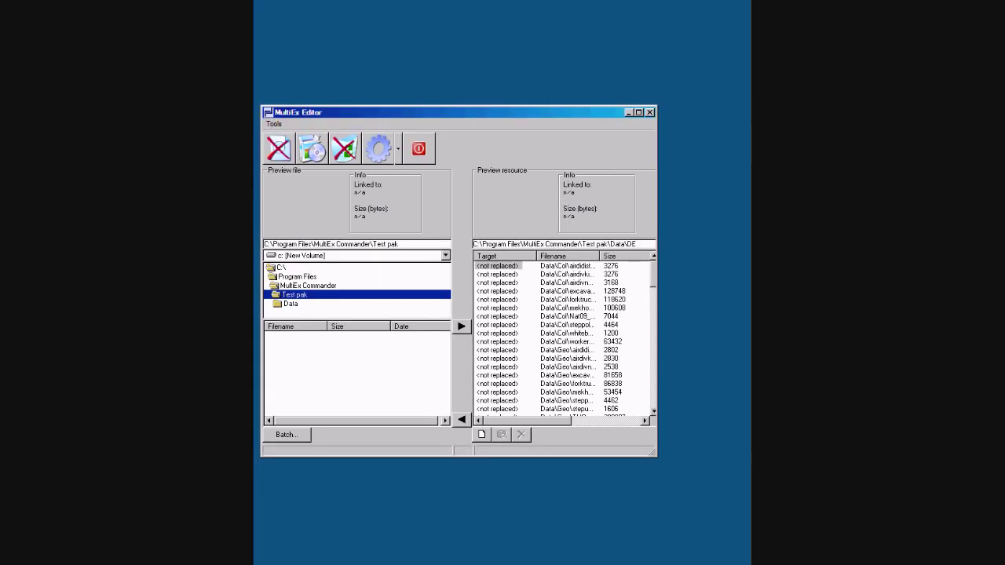
pyautogui.click(650, 112)
pyautogui.click(612, 143)
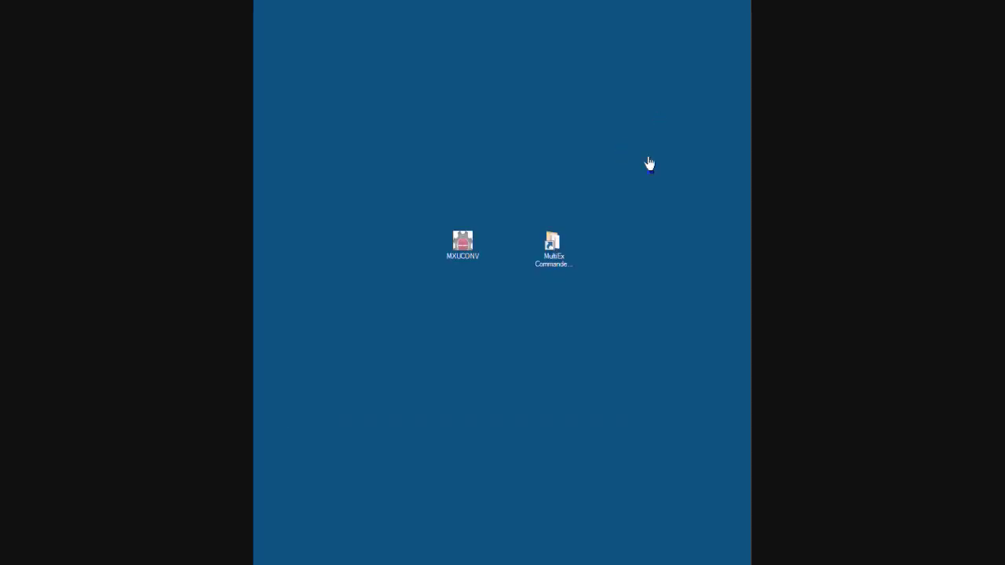
# Step: Open the Test pak\Data folder from the MultiEx Commander desktop shortcut, check the DE Compound PAK file, and close the folder
pyautogui.doubleClick(553, 246)
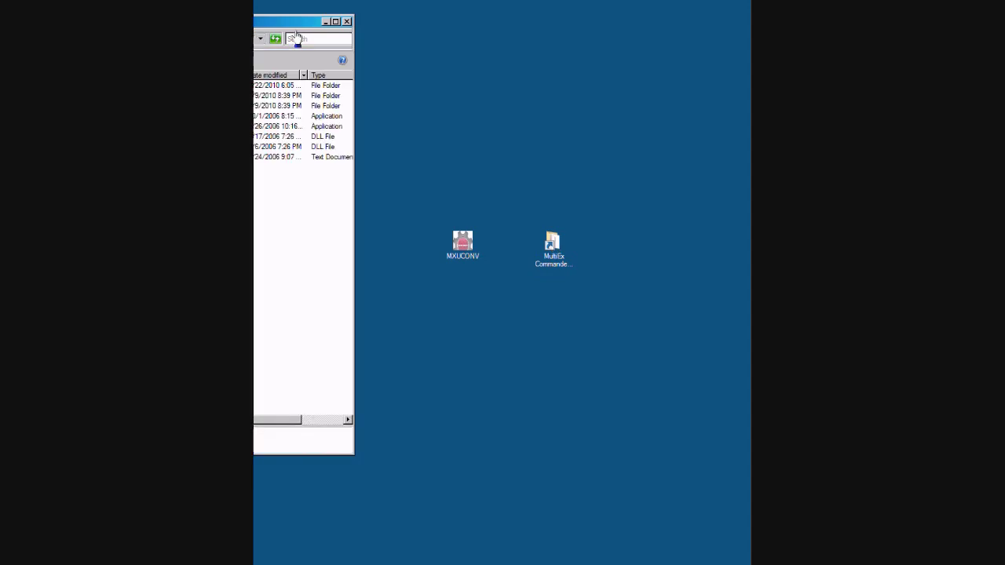
pyautogui.moveTo(295, 22); pyautogui.dragTo(559, 78)
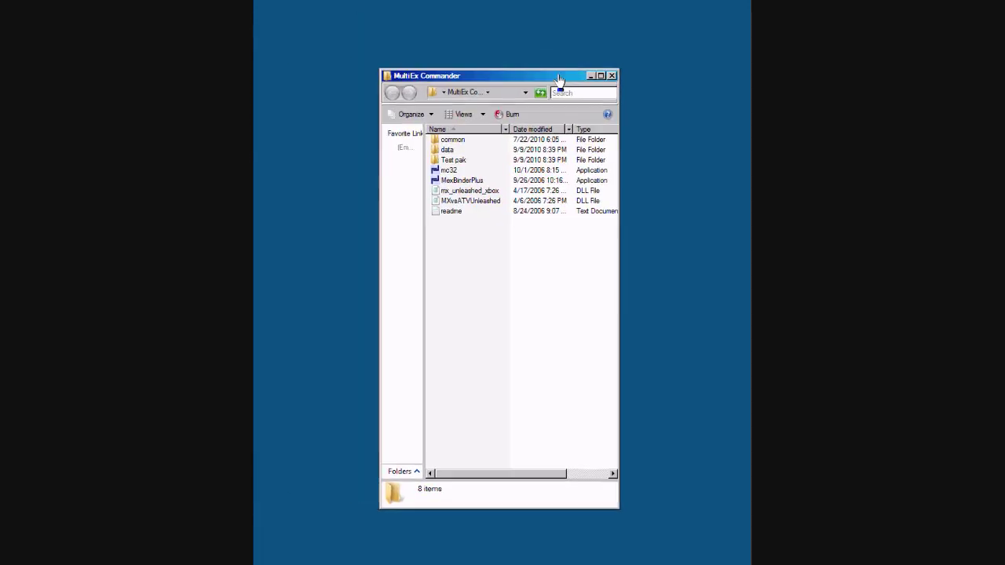
pyautogui.doubleClick(445, 161)
pyautogui.doubleClick(444, 139)
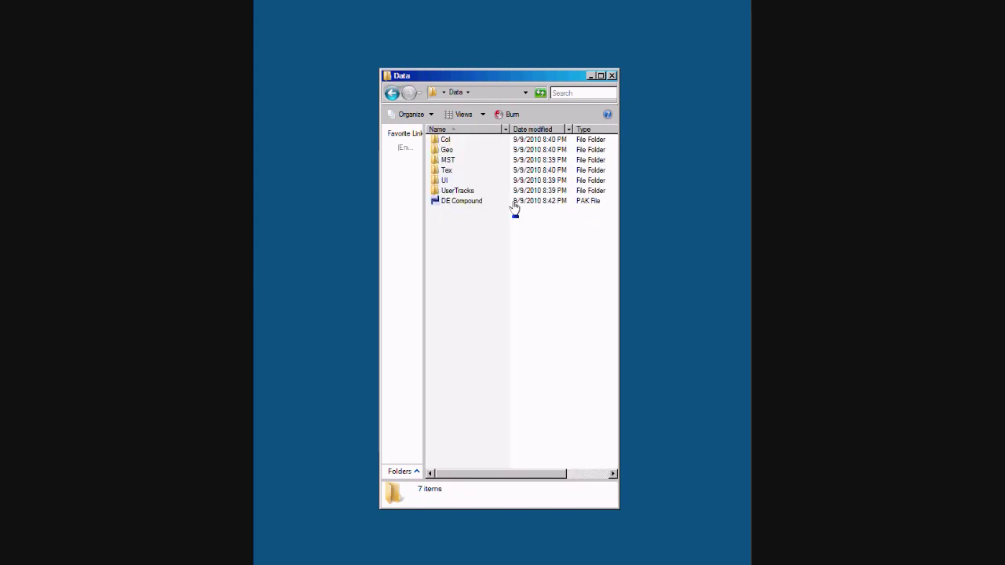
pyautogui.click(457, 202)
pyautogui.rightClick(451, 198)
pyautogui.click(493, 312)
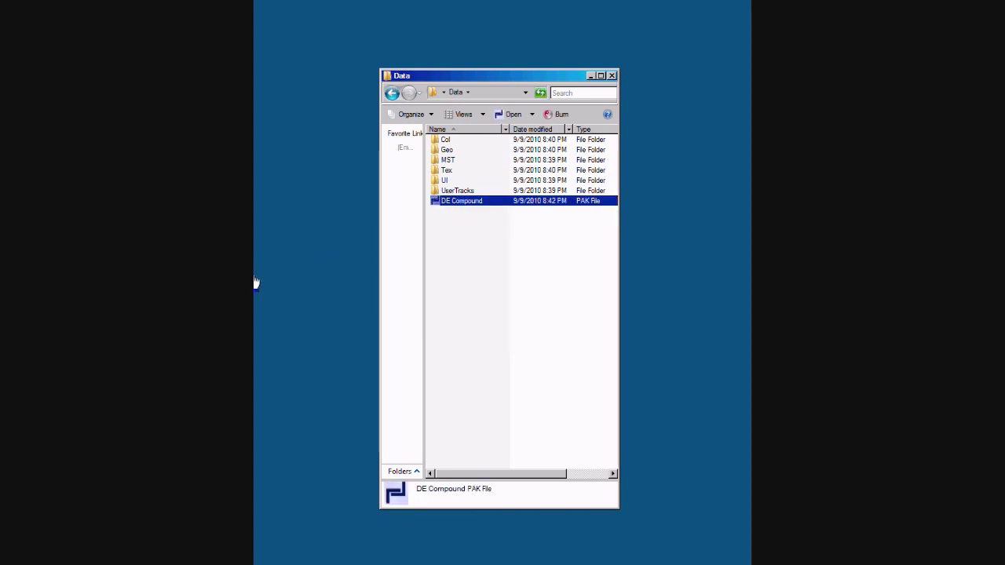
pyautogui.click(612, 76)
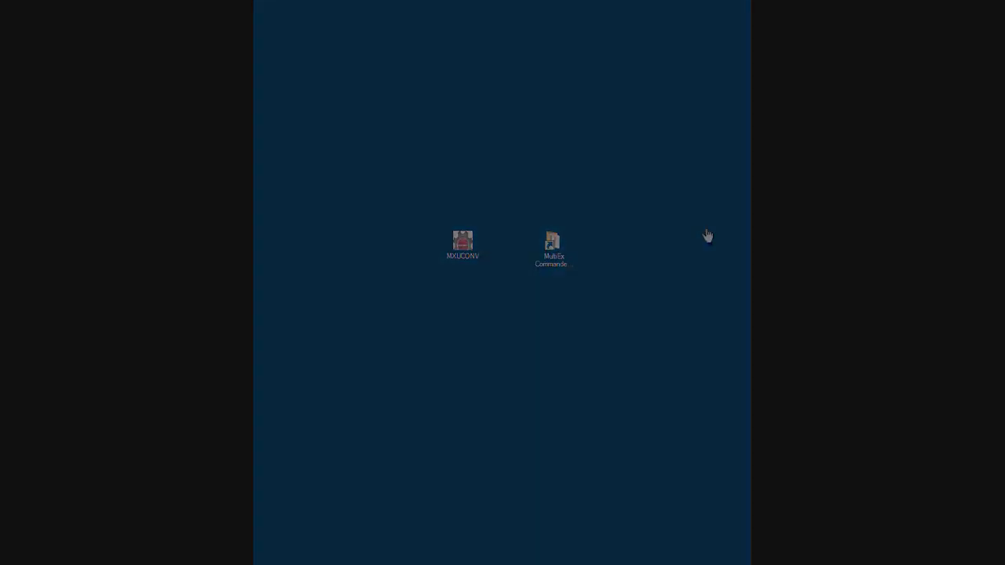